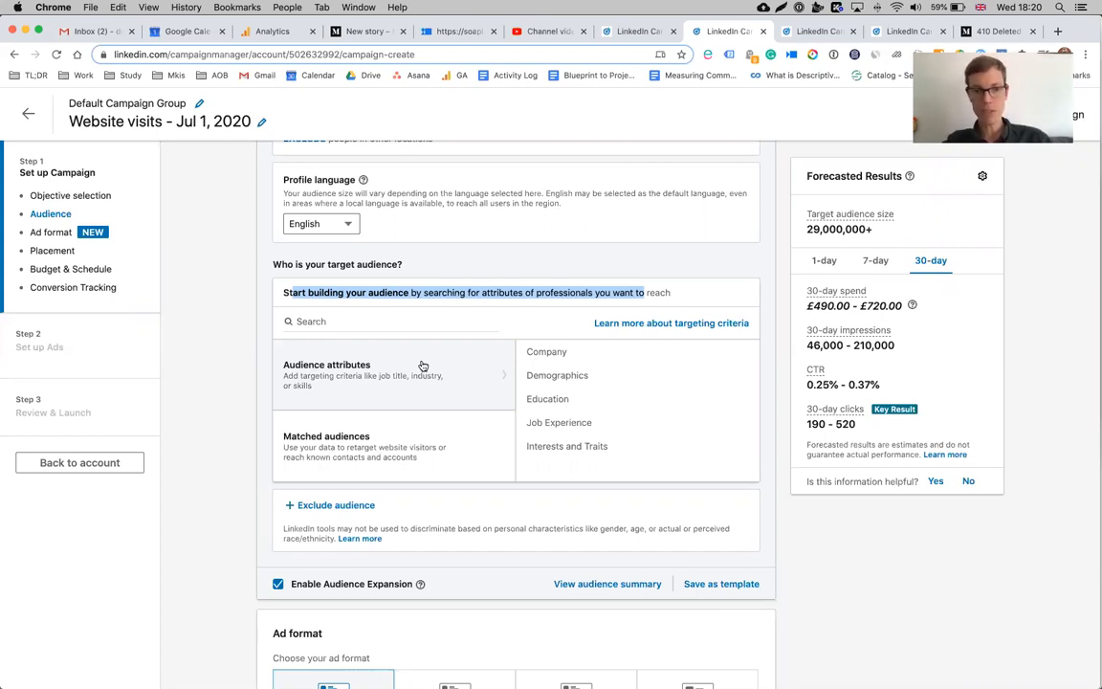
- Examine the targeting options under Company Category and the list of industries under Company Industries
left_click(546, 354)
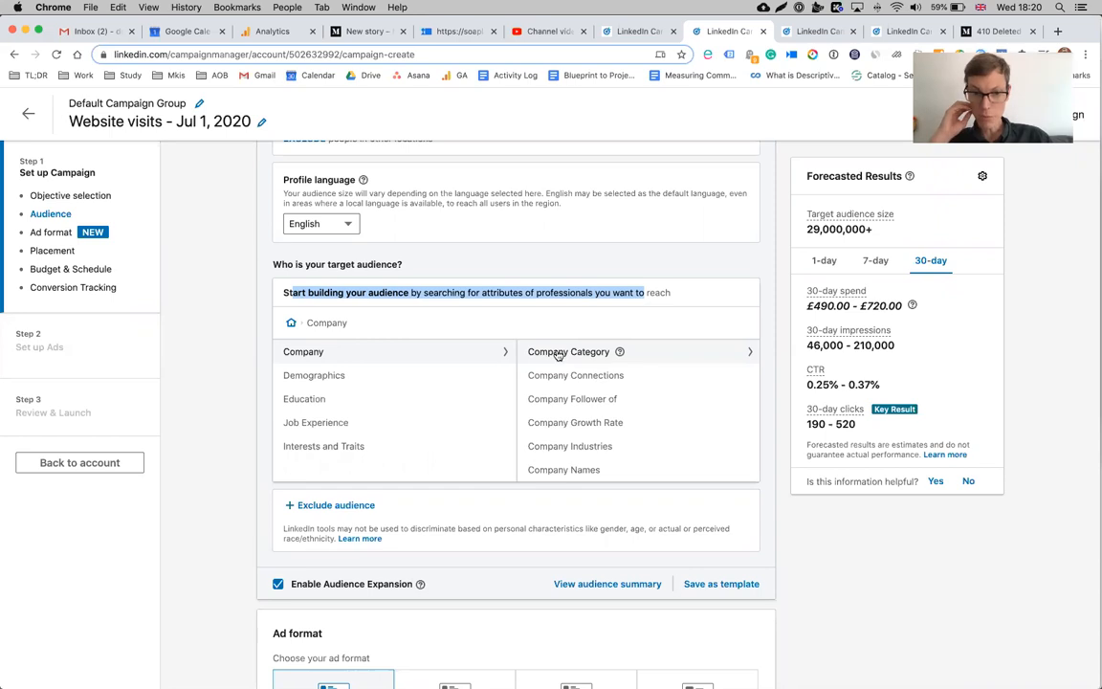
left_click(558, 354)
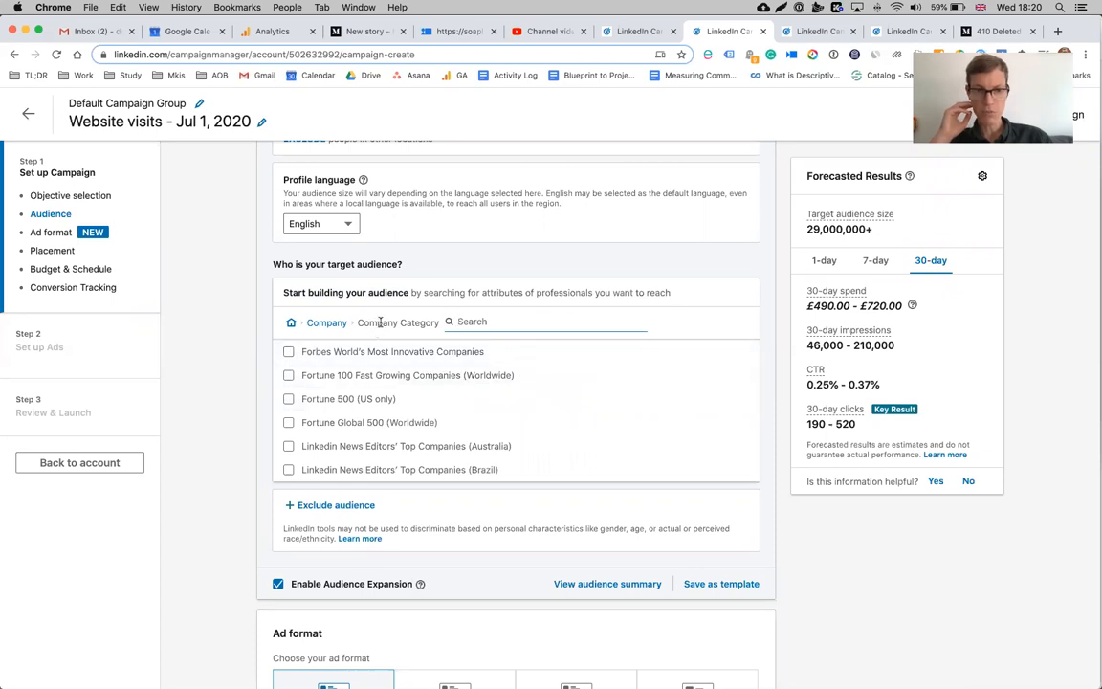
left_click(326, 323)
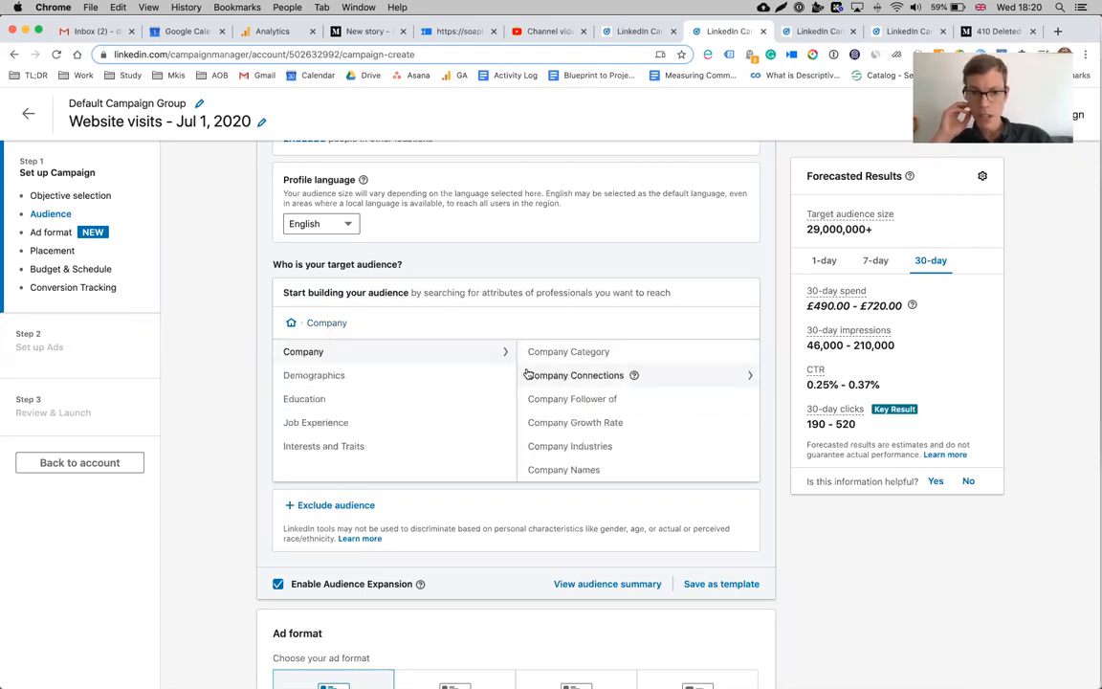
scroll(543, 403, "down", 1)
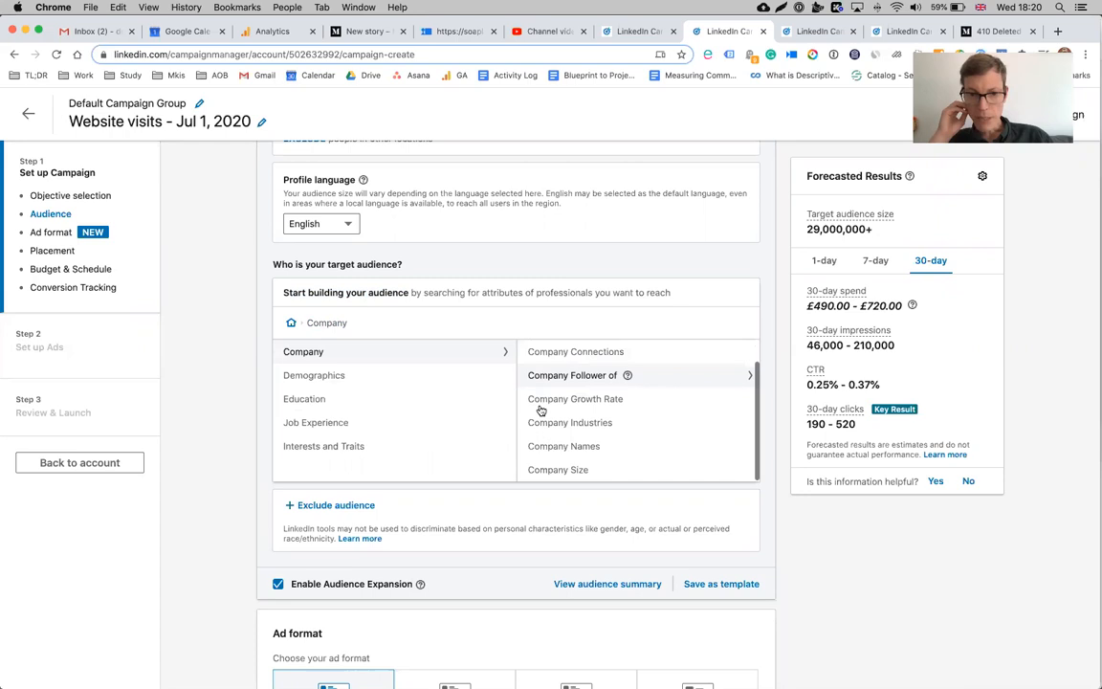
left_click(537, 425)
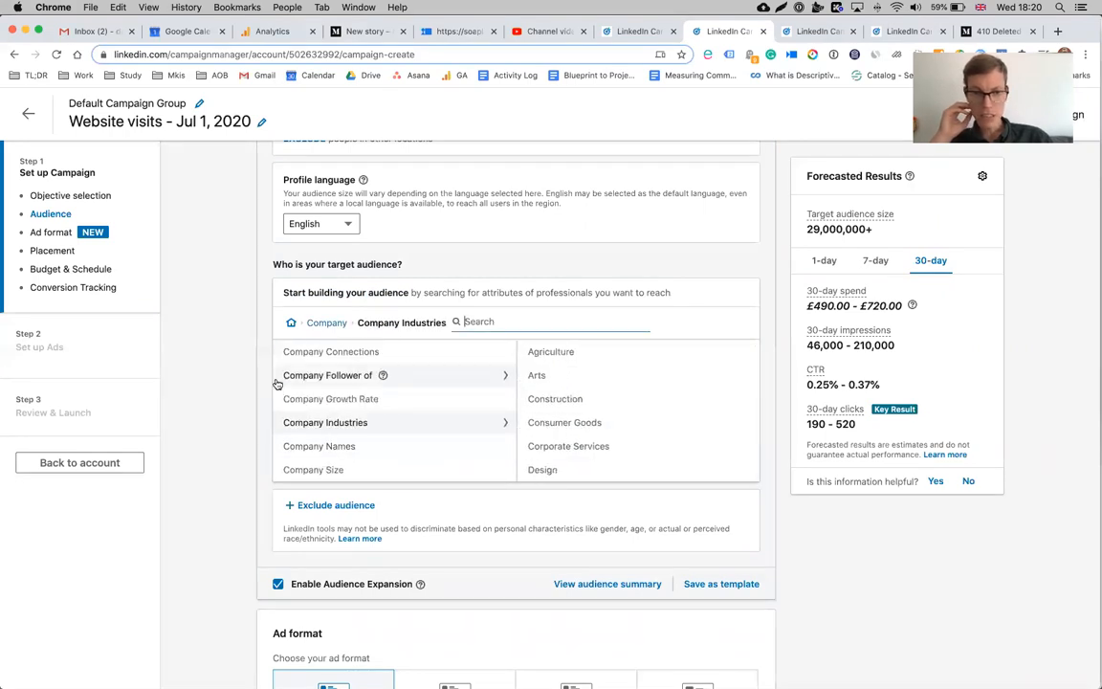
scroll(565, 412, "down", 3)
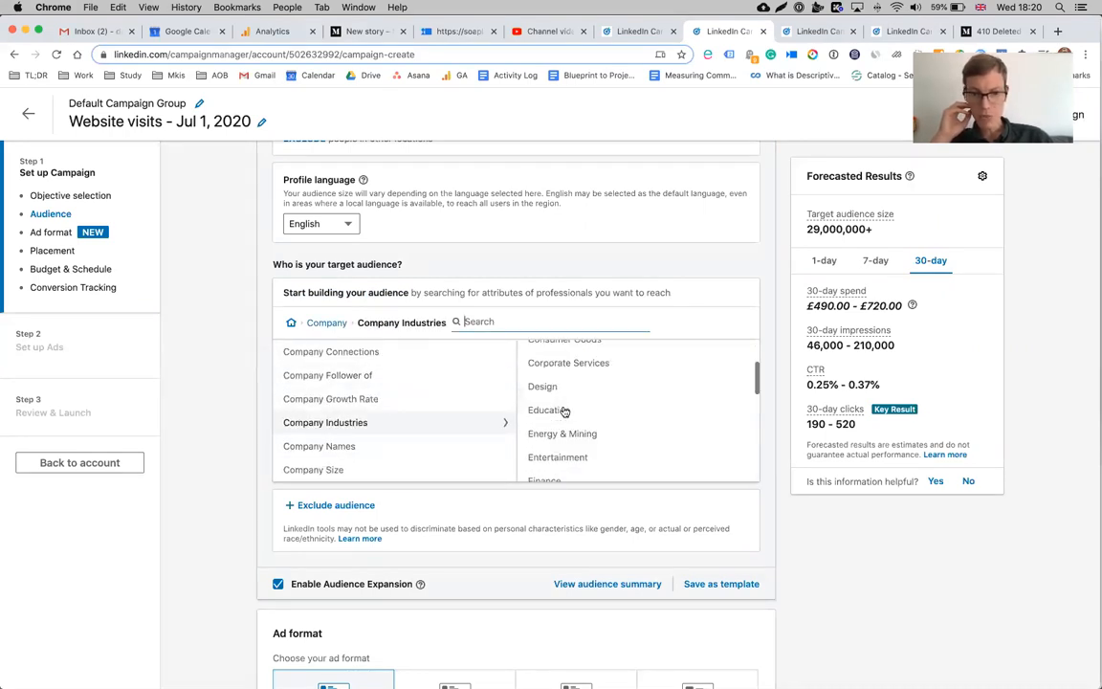
scroll(565, 412, "down", 3)
scroll(564, 411, "down", 5)
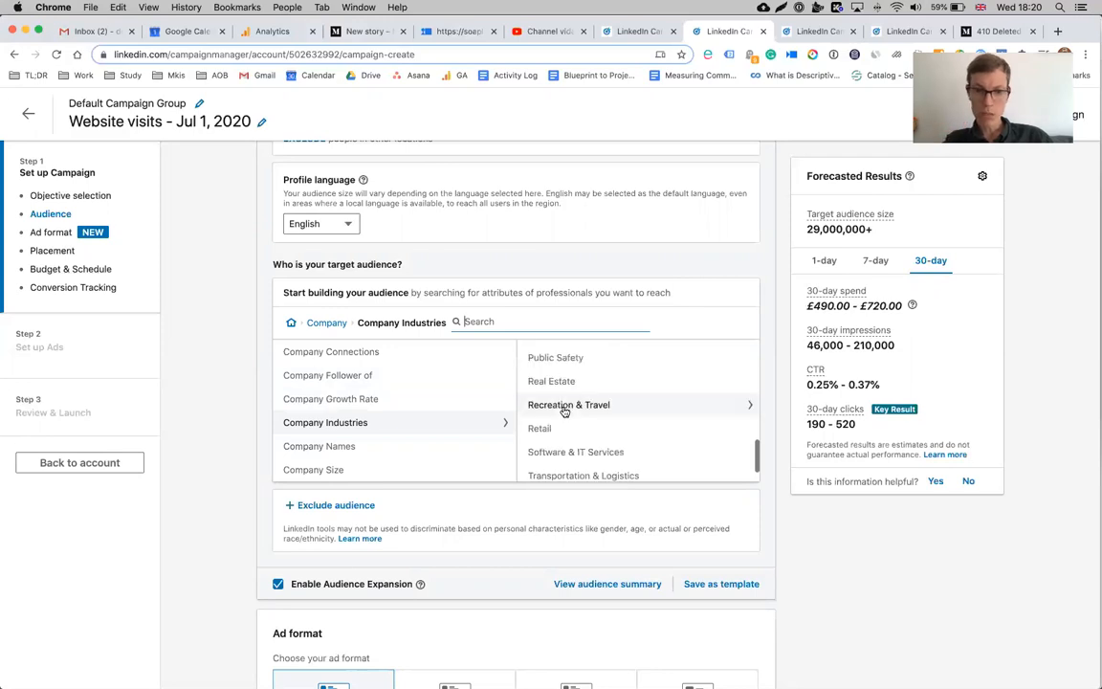
- Examine the employee-count ranges offered under Company Size
left_click(316, 327)
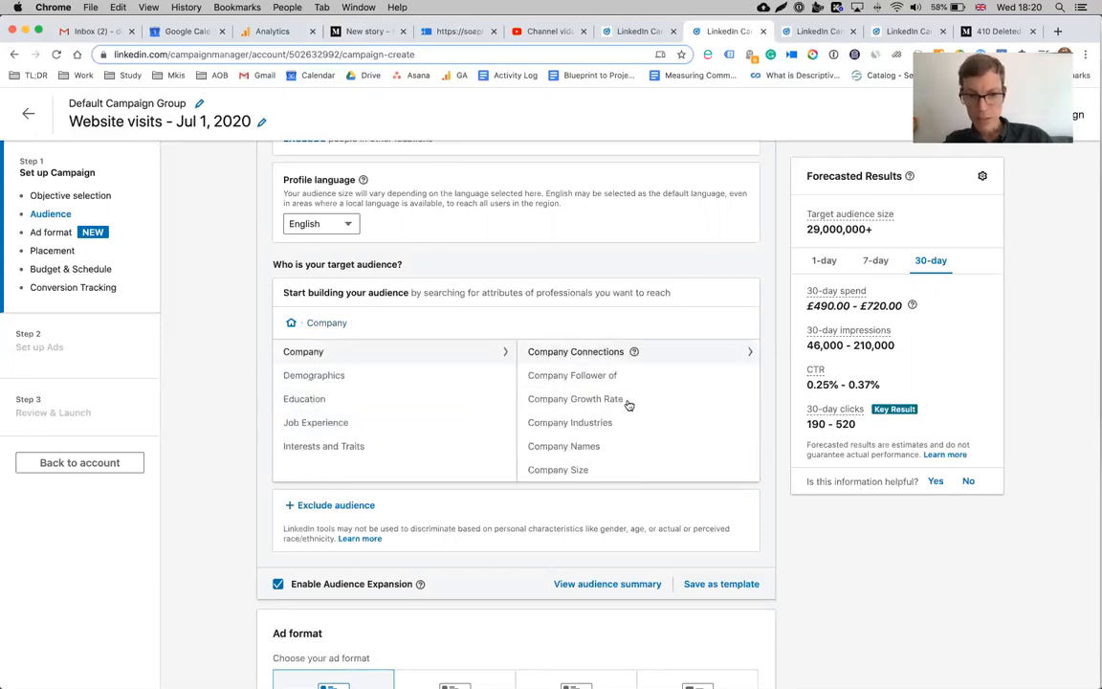
scroll(574, 382, "down", 1)
left_click(558, 420)
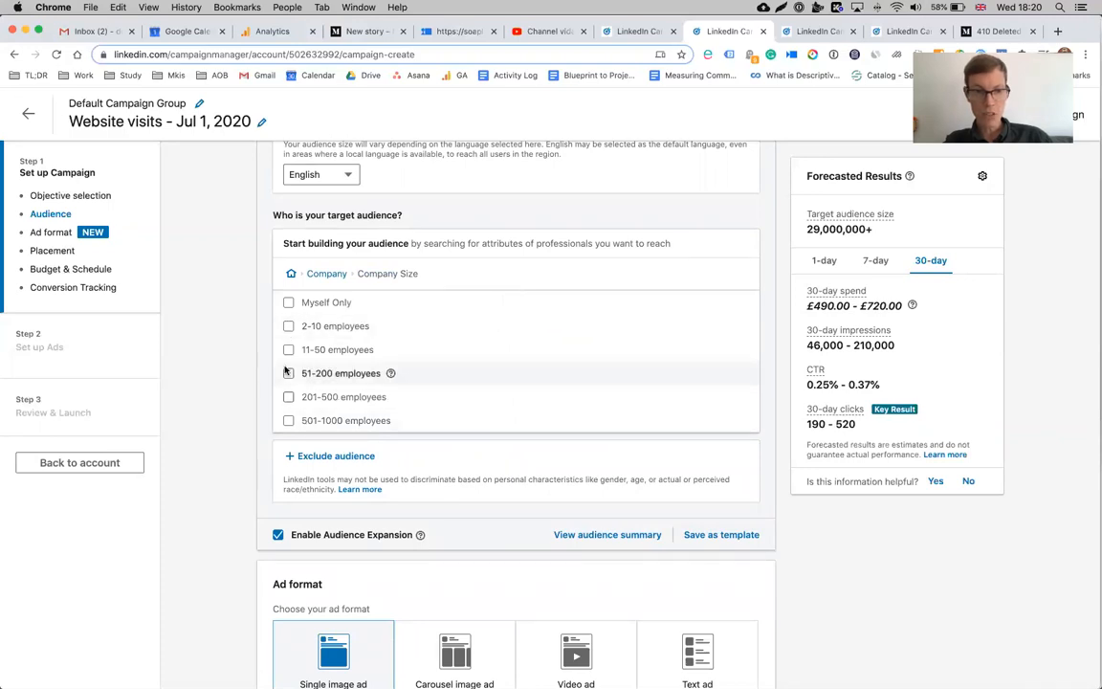
- Search Company Names for "ibm", include IBM in the target audience and check the forecasted target audience size
left_click(316, 276)
scroll(622, 373, "down", 1)
left_click(556, 397)
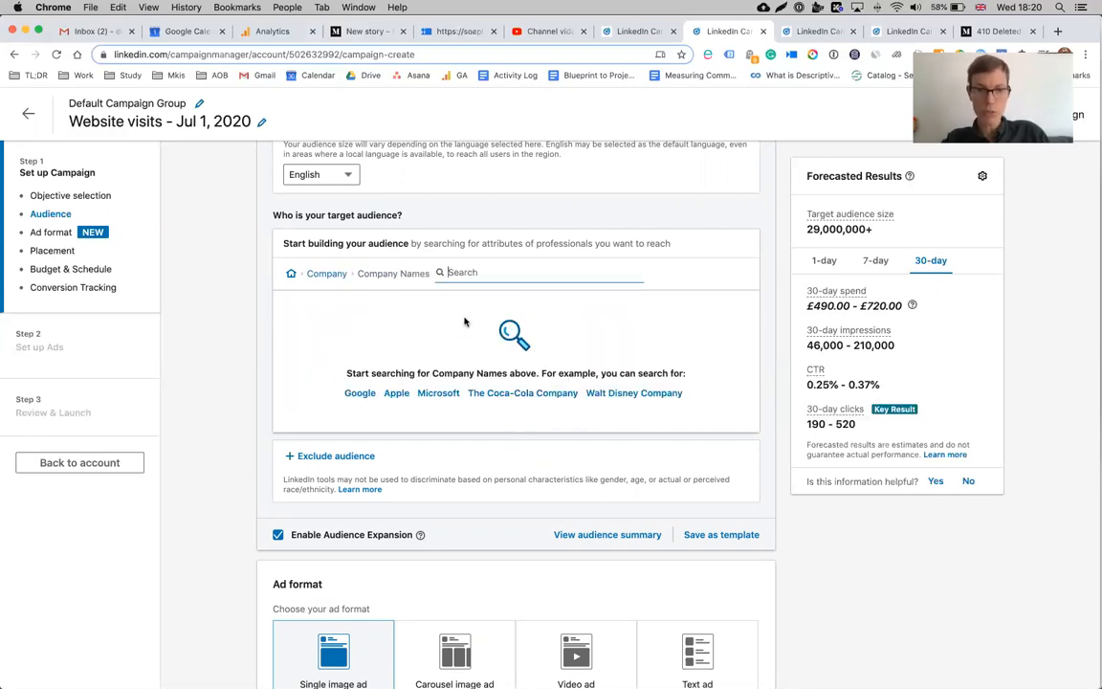
type("ibm")
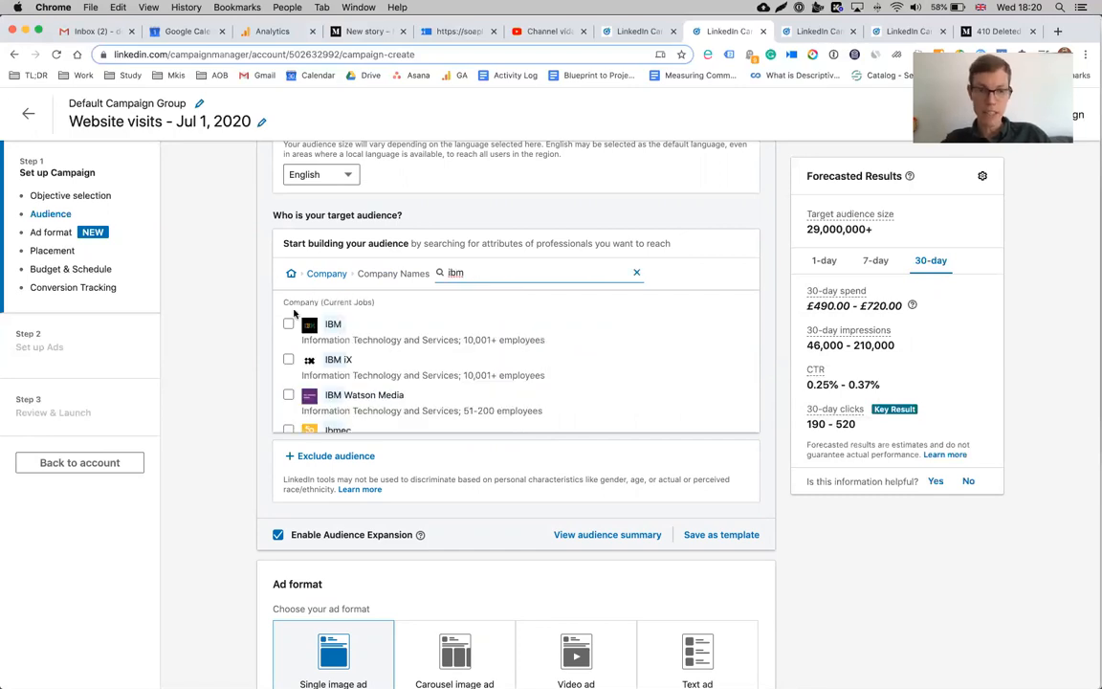
left_click(288, 323)
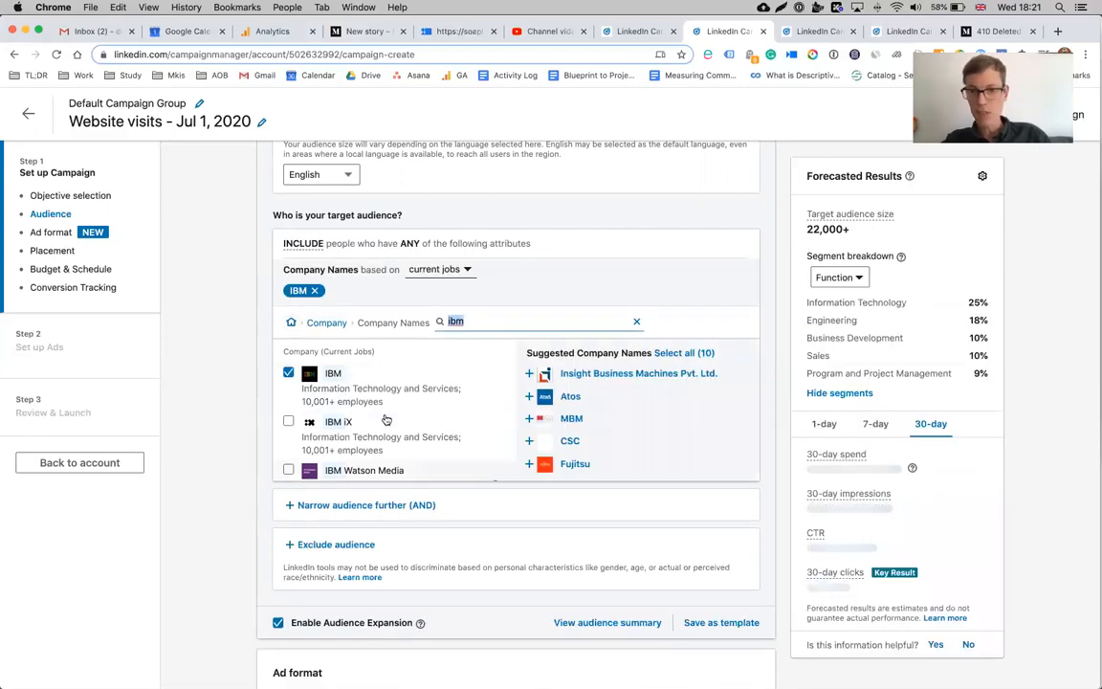
left_click_drag(800, 226, 864, 230)
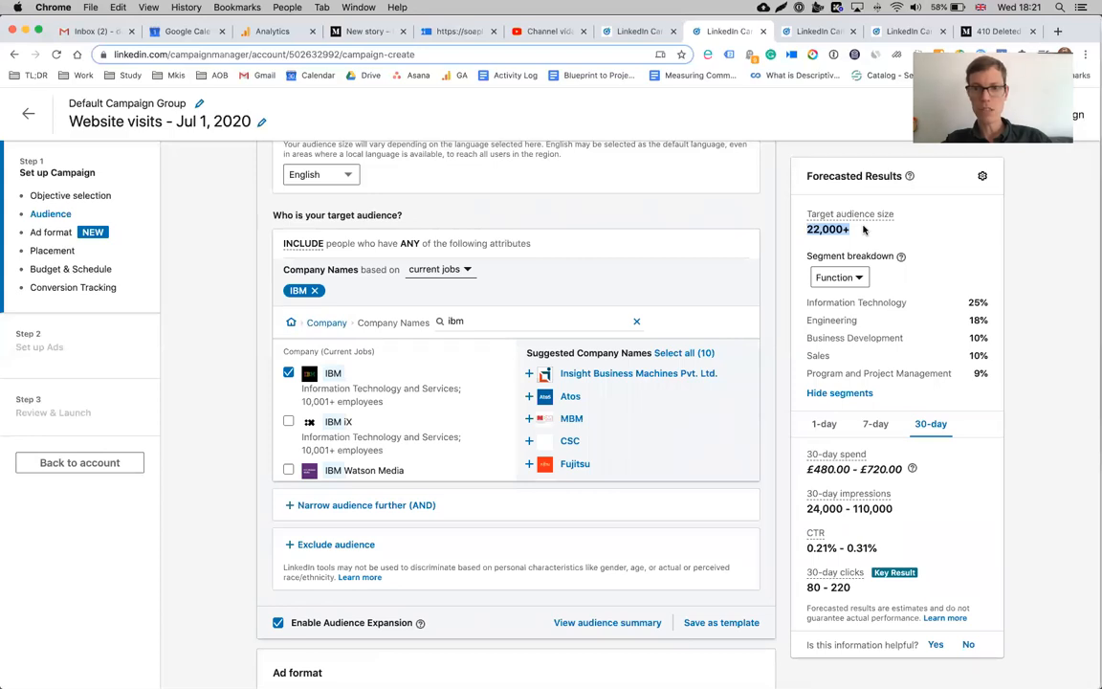
- Remove IBM from the audience, check the forecasted 30-day spend, impressions and CTR, and clear the company name search
left_click(288, 374)
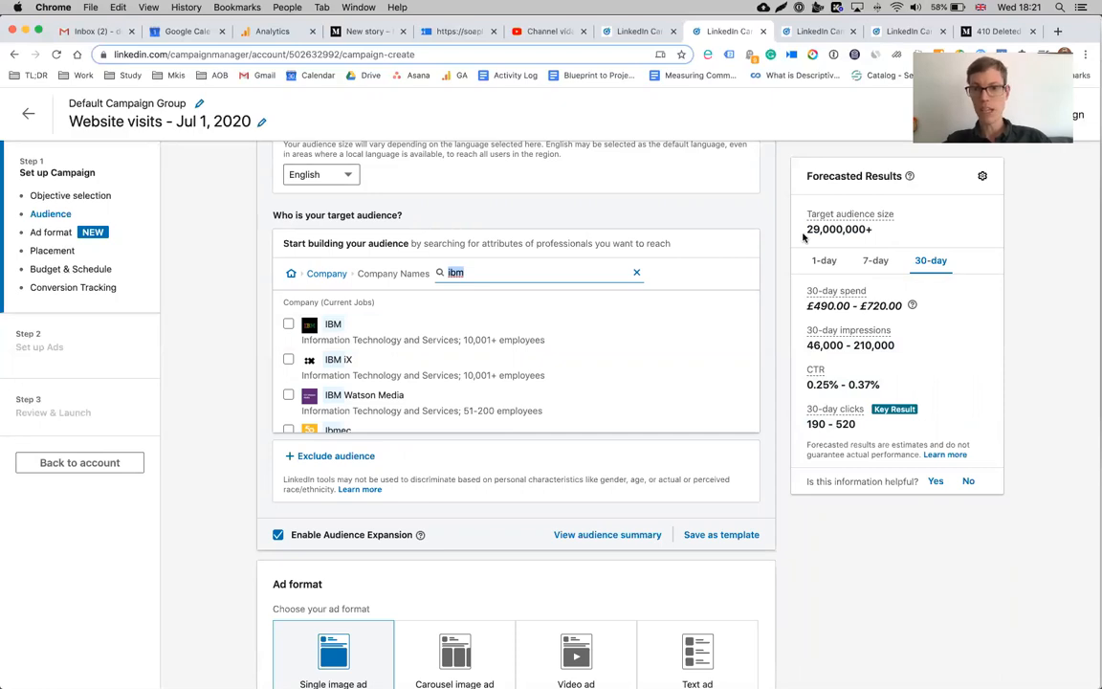
left_click_drag(806, 305, 902, 306)
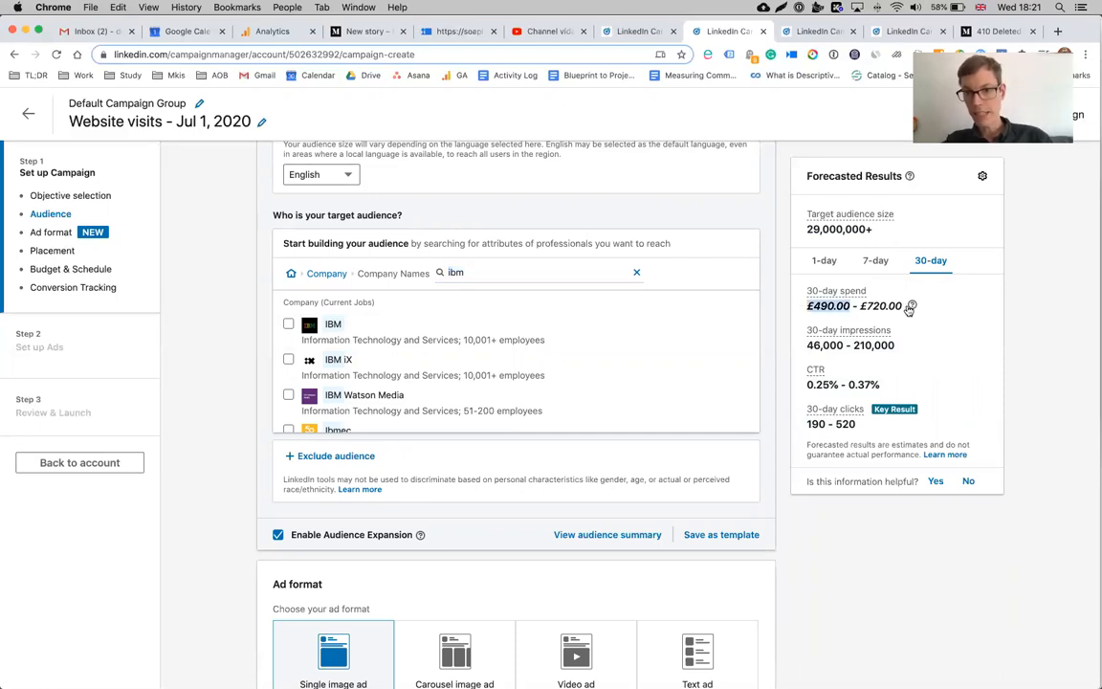
left_click_drag(804, 346, 896, 345)
left_click_drag(807, 385, 880, 385)
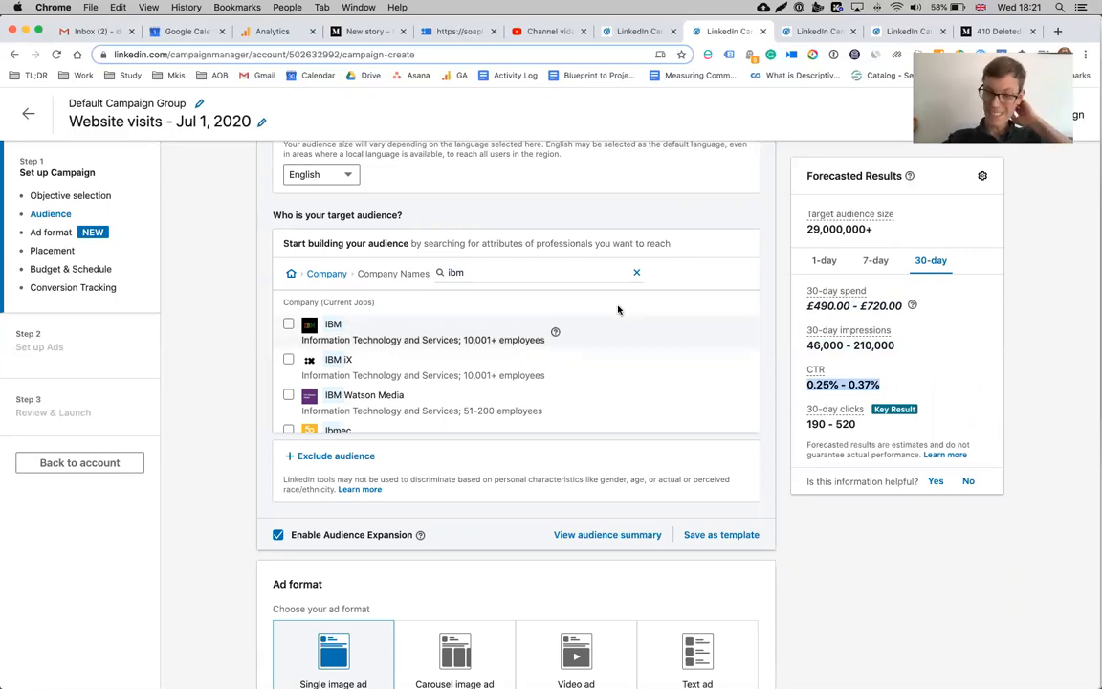
left_click(636, 272)
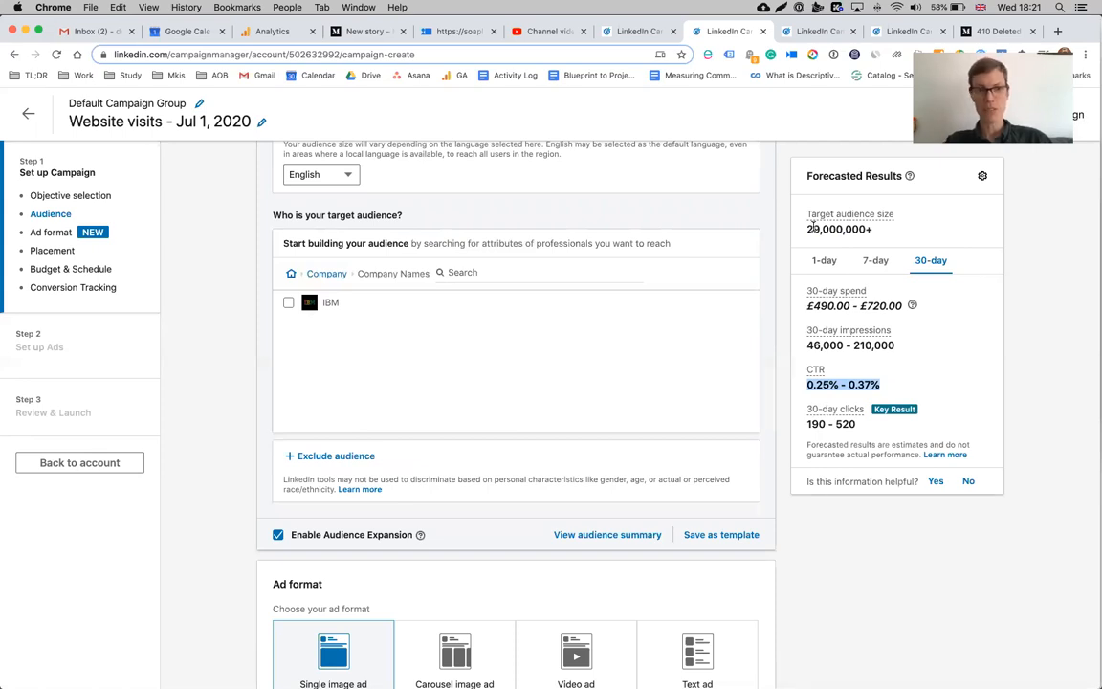
- Examine the Company, Demographics and Education audience attributes, including the age brackets under Member Age
left_click(293, 275)
left_click(532, 303)
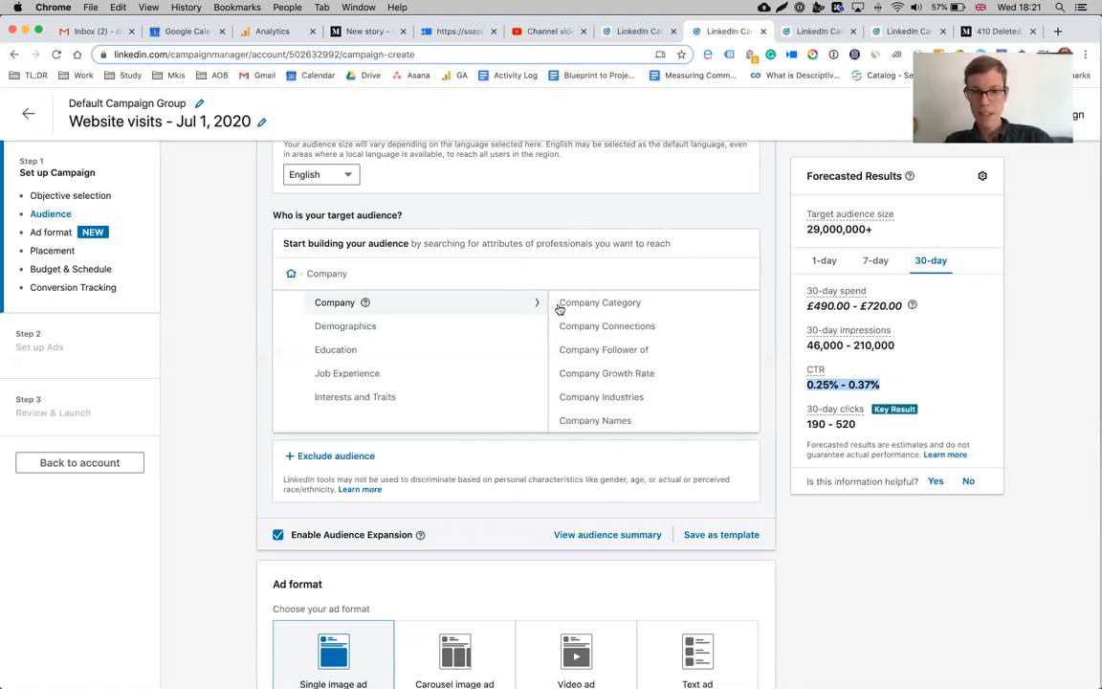
scroll(585, 393, "down", 1)
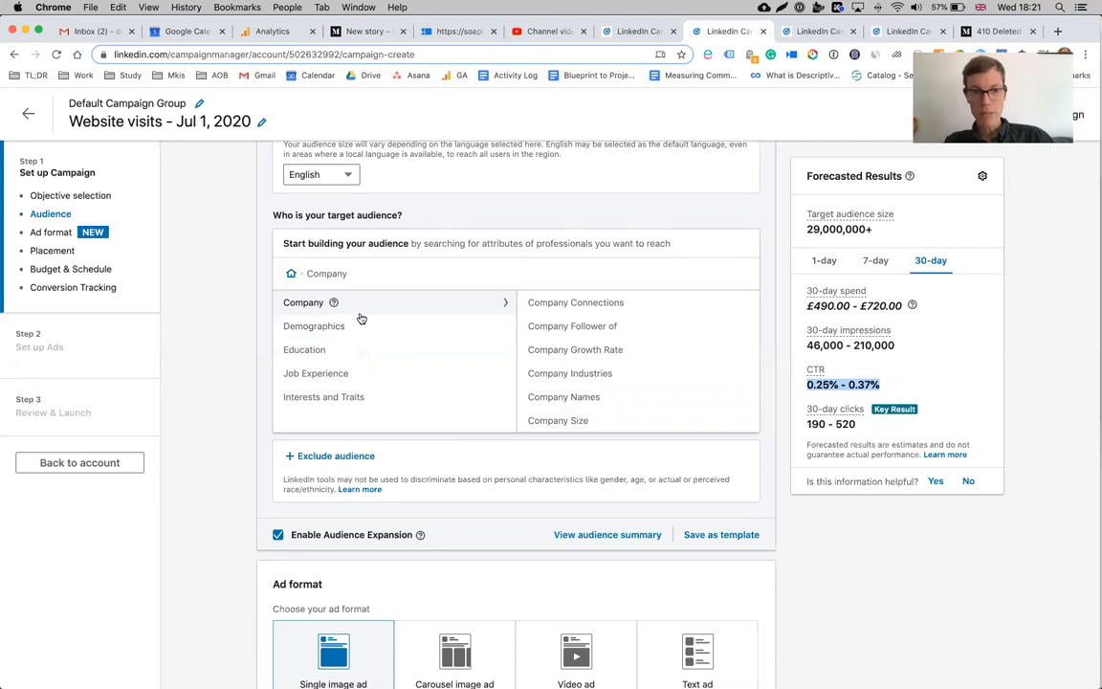
left_click(328, 325)
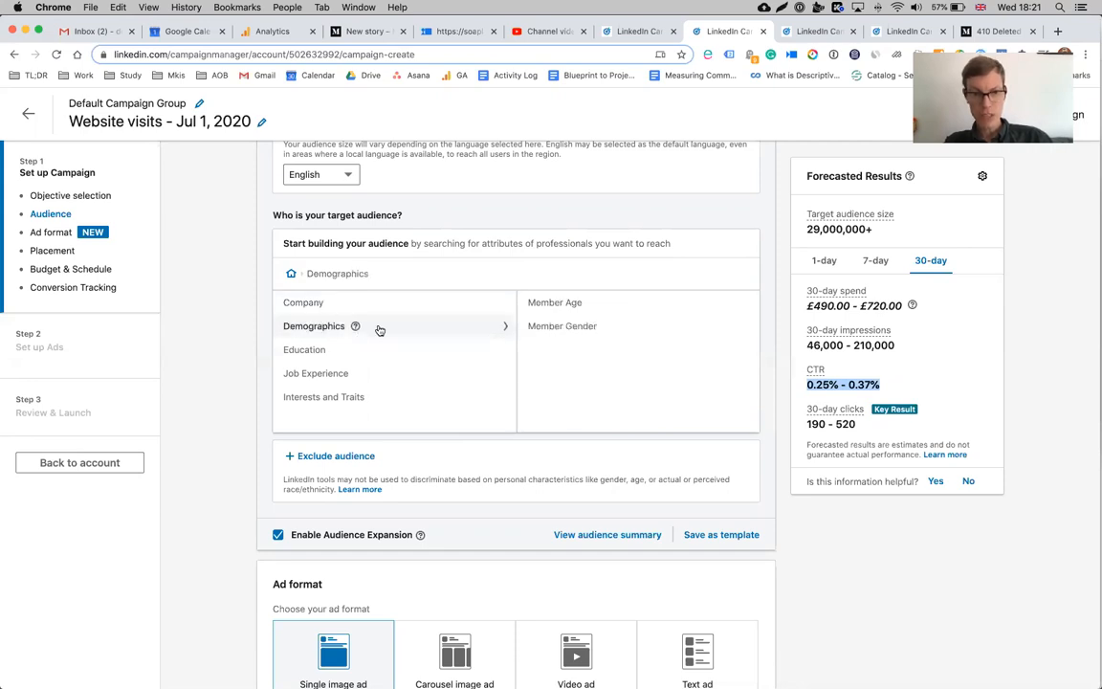
left_click(536, 302)
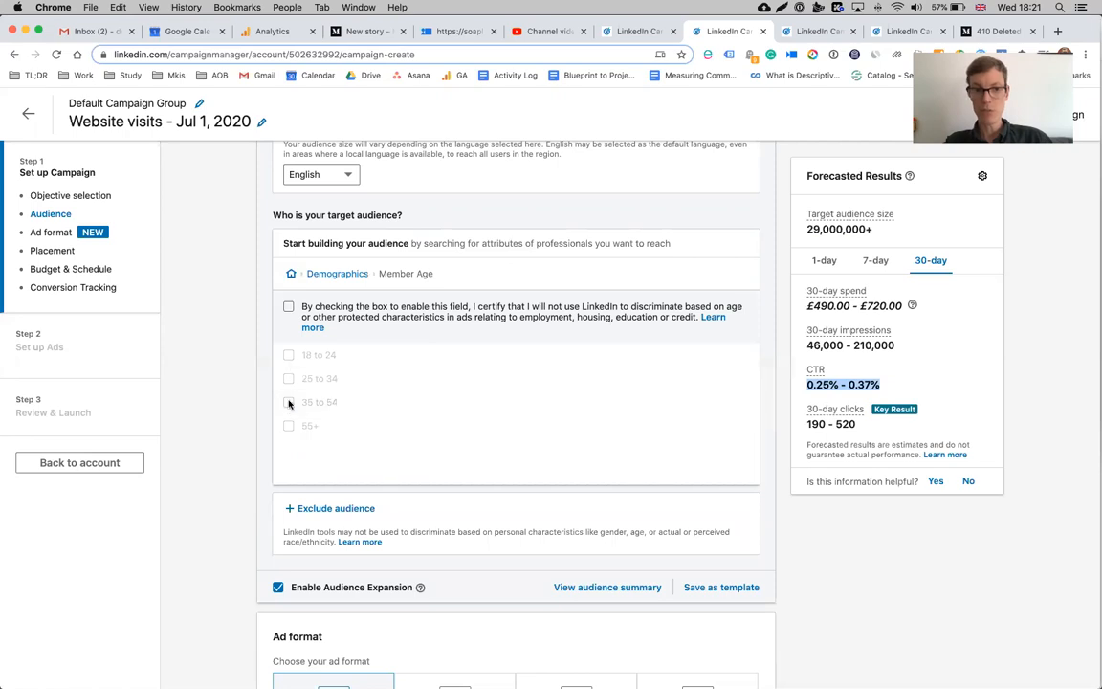
left_click(291, 275)
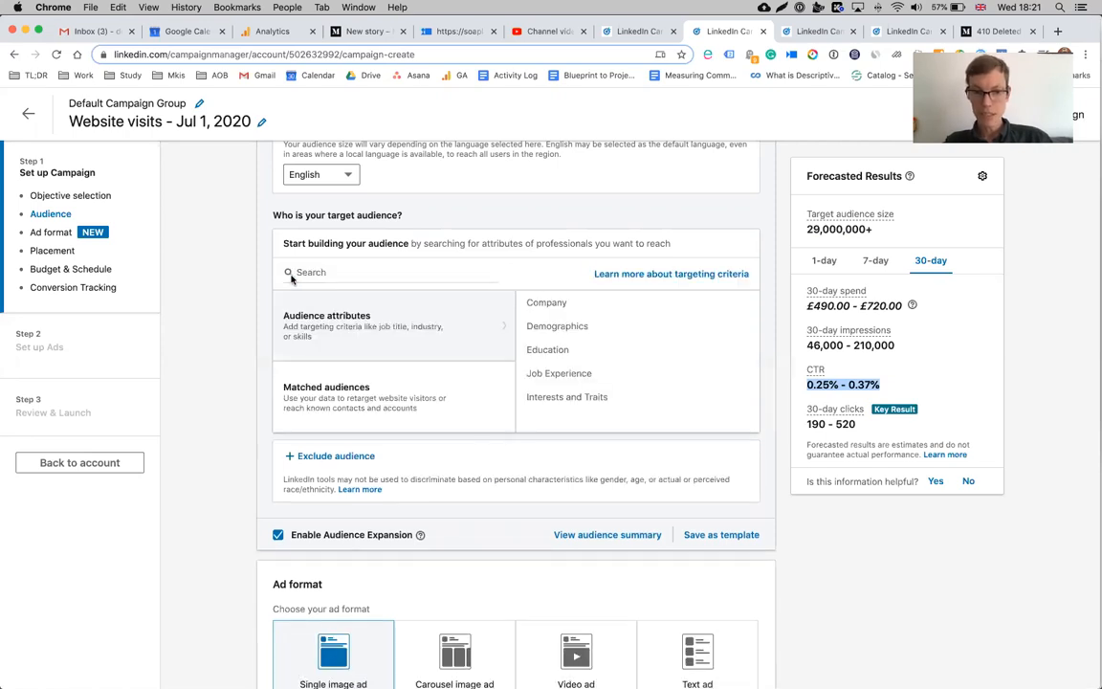
left_click(548, 350)
- Search Job Titles for "vp engineer", try including Vice President Of Engineering in the audience, and remove it again
left_click(350, 376)
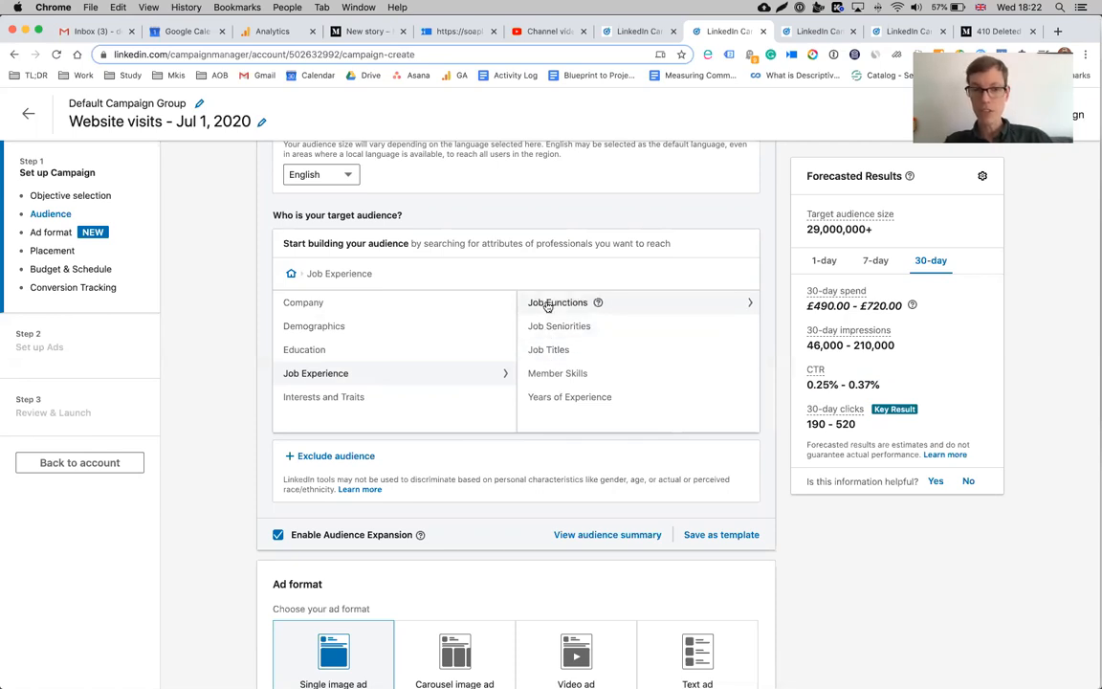
left_click(543, 354)
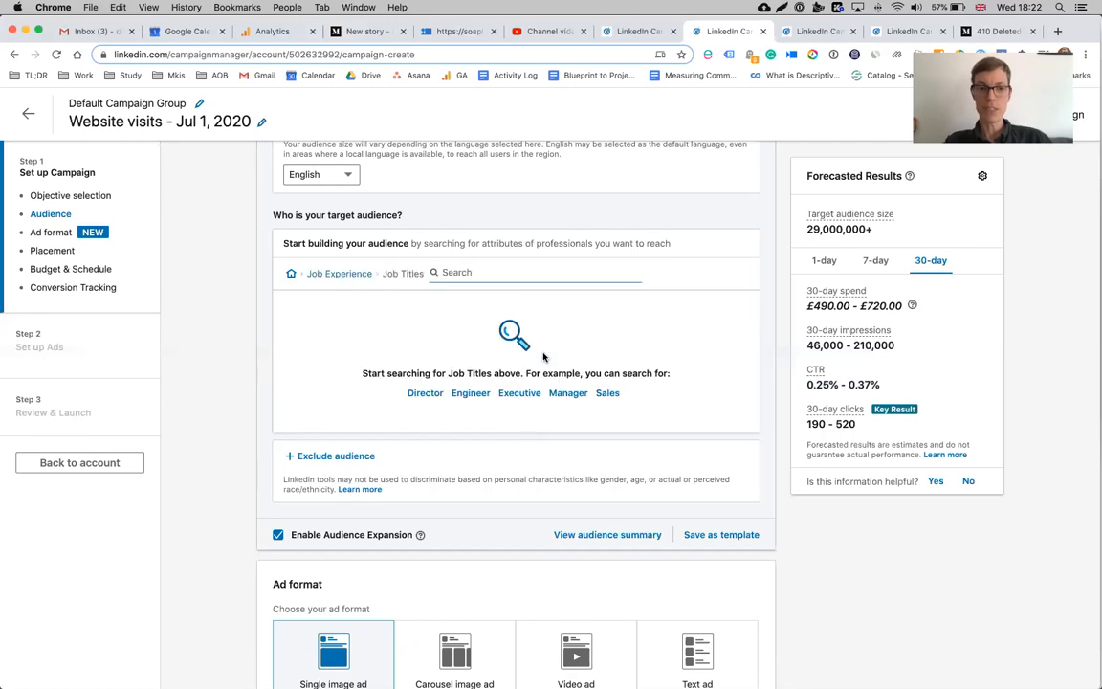
type("vp")
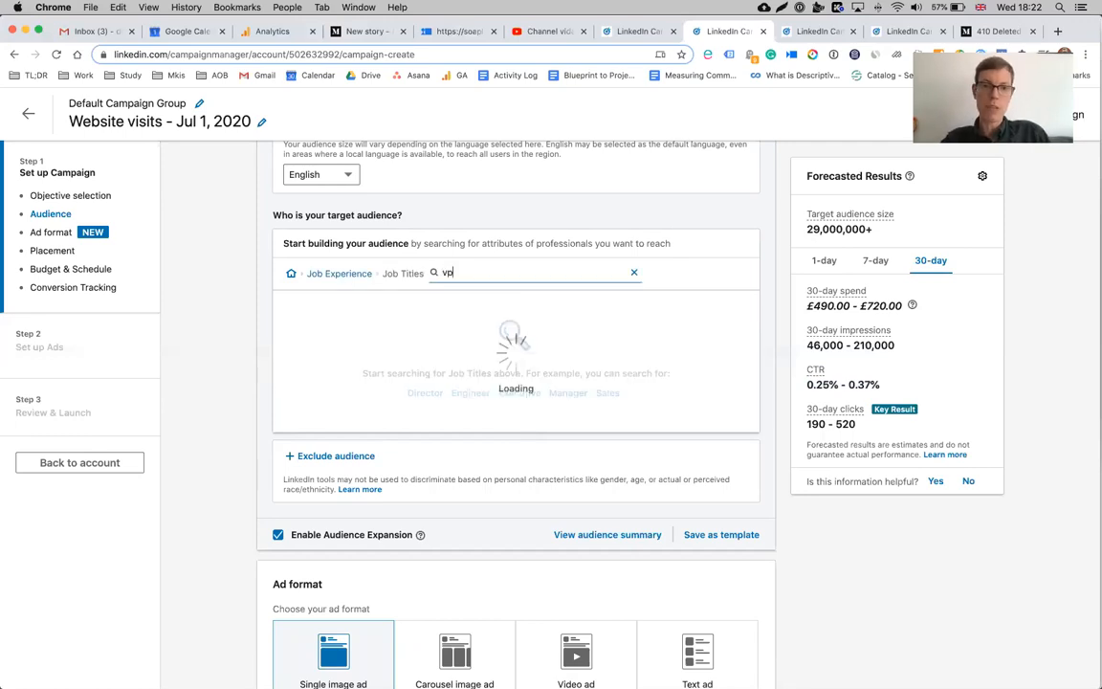
type(" engineer")
left_click(288, 325)
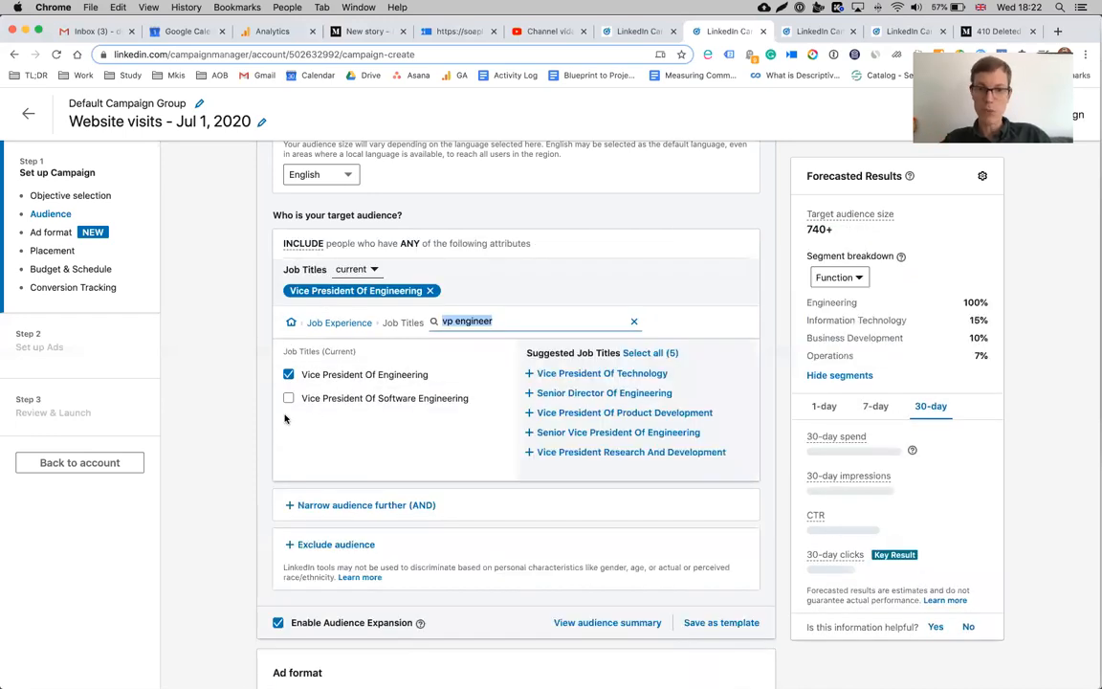
left_click(633, 321)
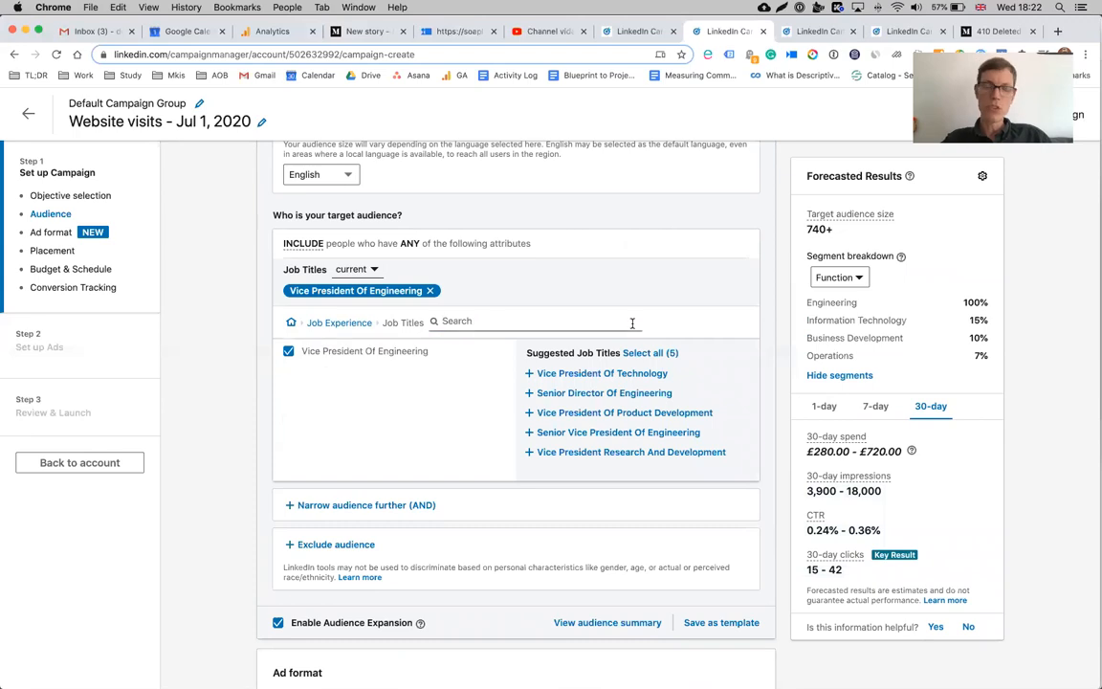
left_click(289, 350)
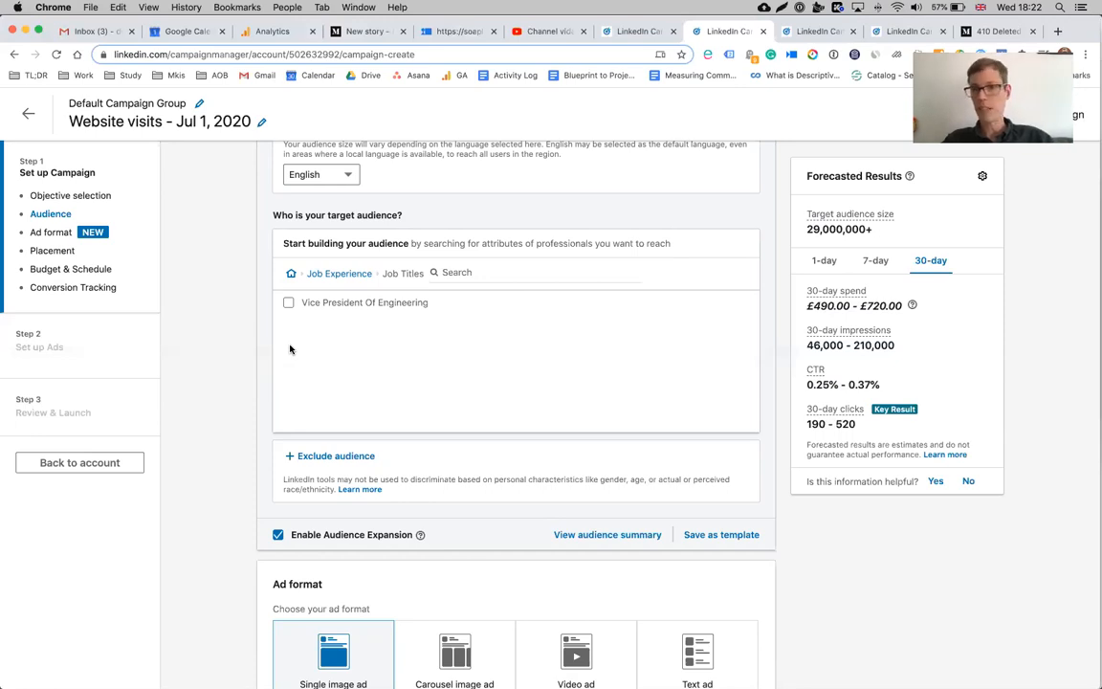
- Browse Job Functions under Job Experience, try including Product Management in the audience, and remove it again
left_click(334, 272)
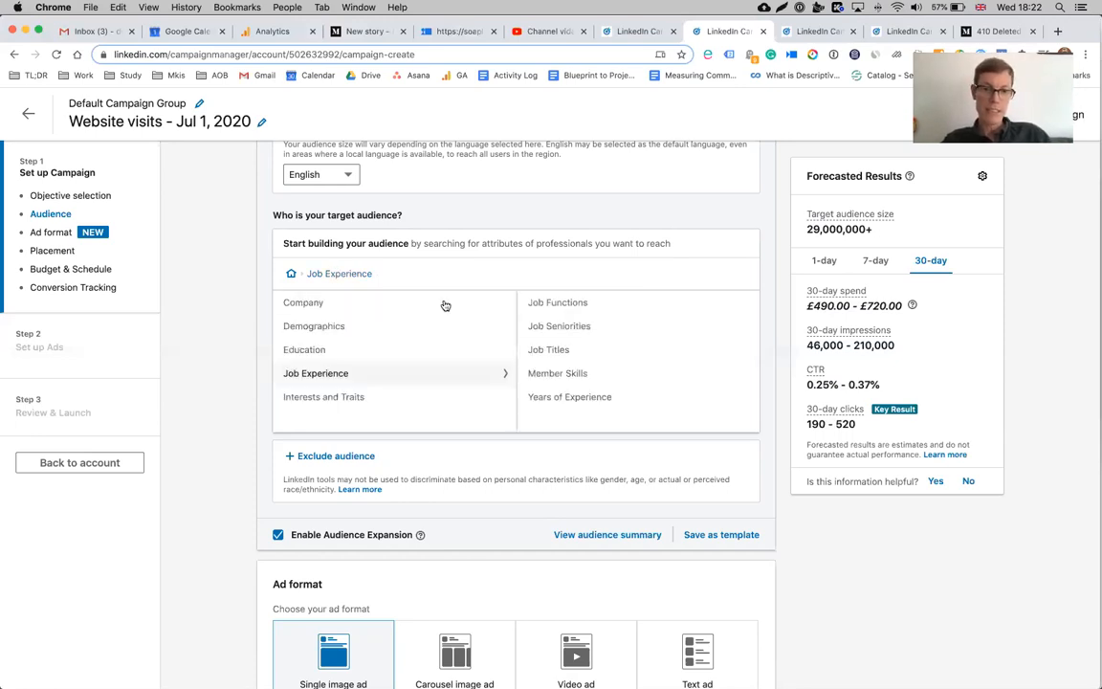
left_click(558, 303)
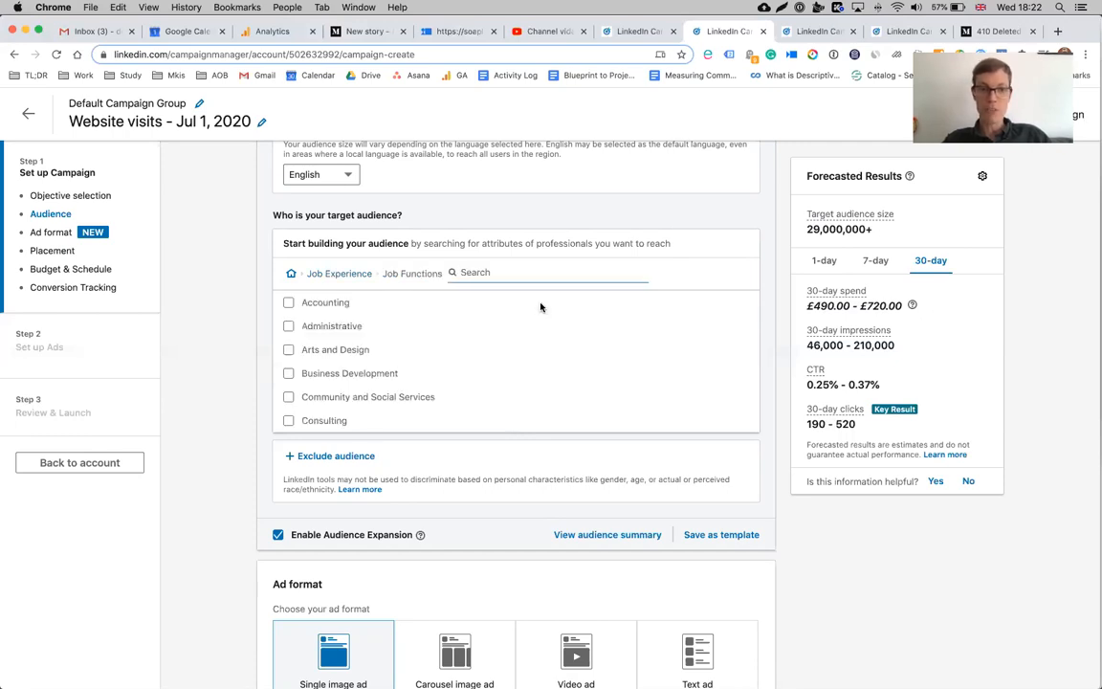
left_click(485, 272)
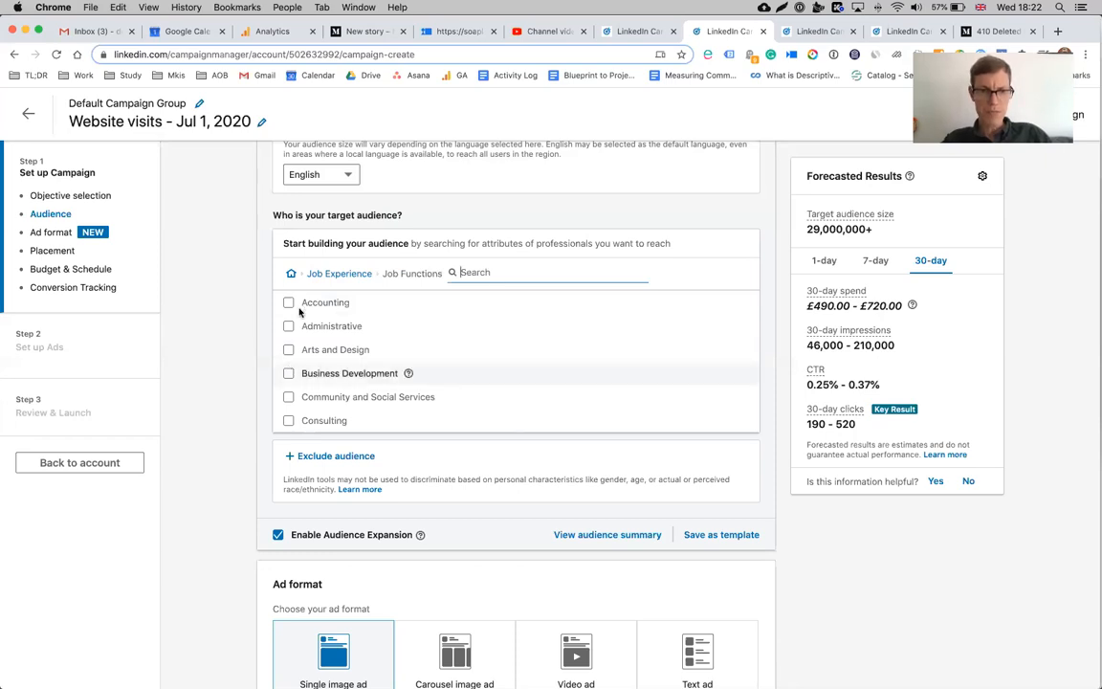
scroll(298, 302, "down", 5)
scroll(298, 326, "down", 3)
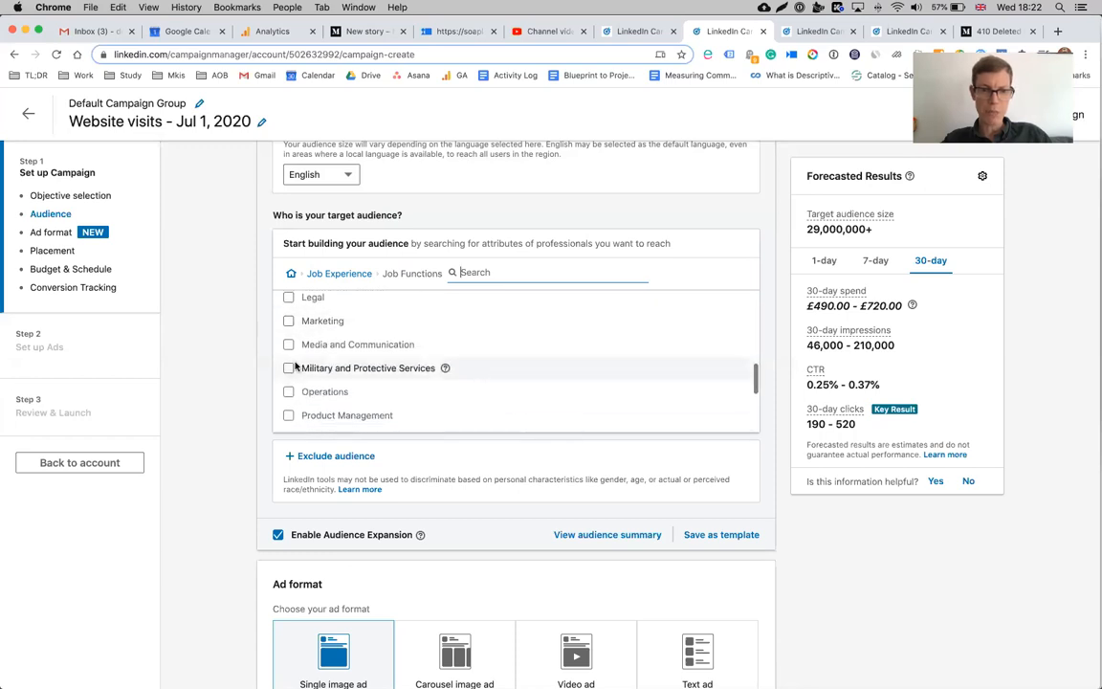
scroll(295, 366, "down", 1)
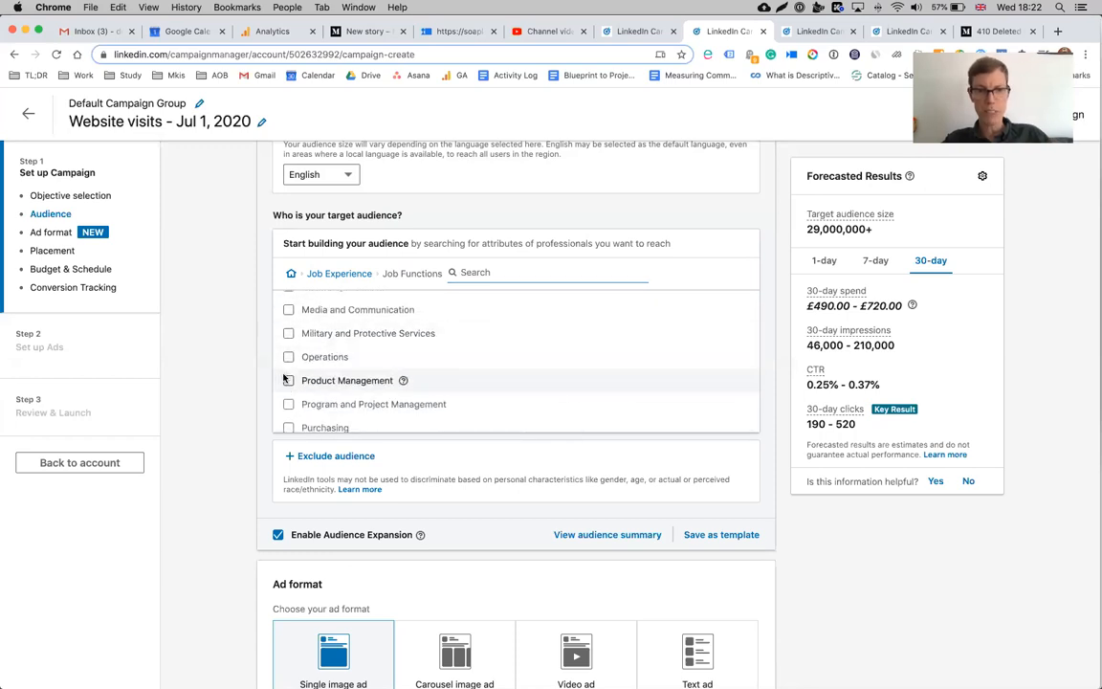
left_click(288, 380)
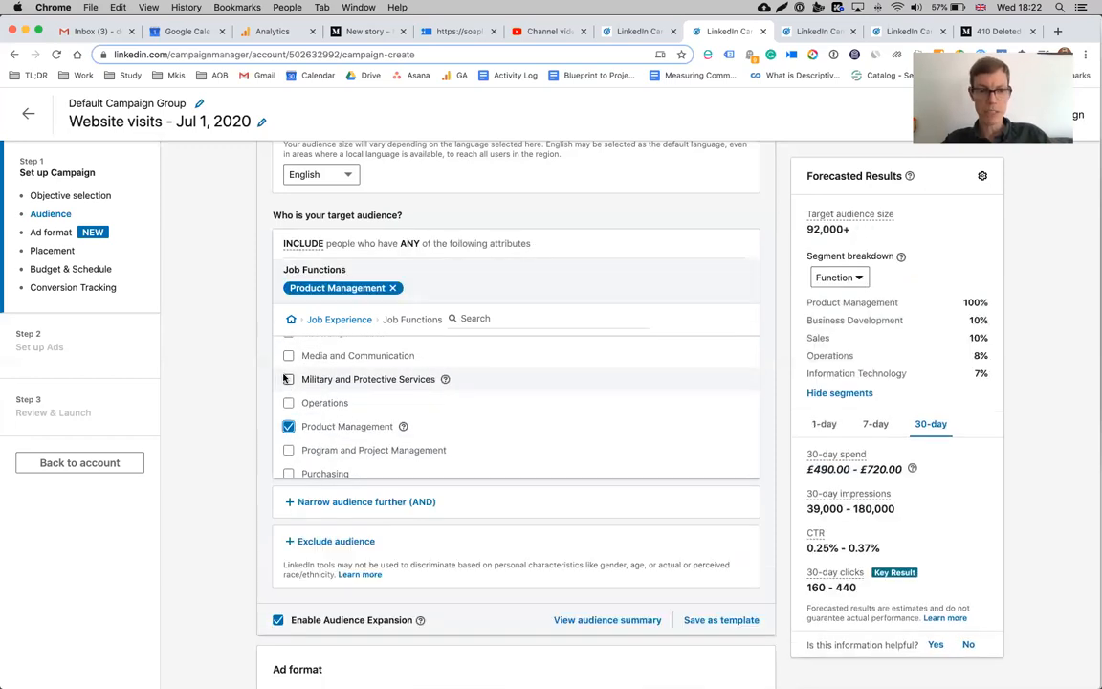
left_click(392, 289)
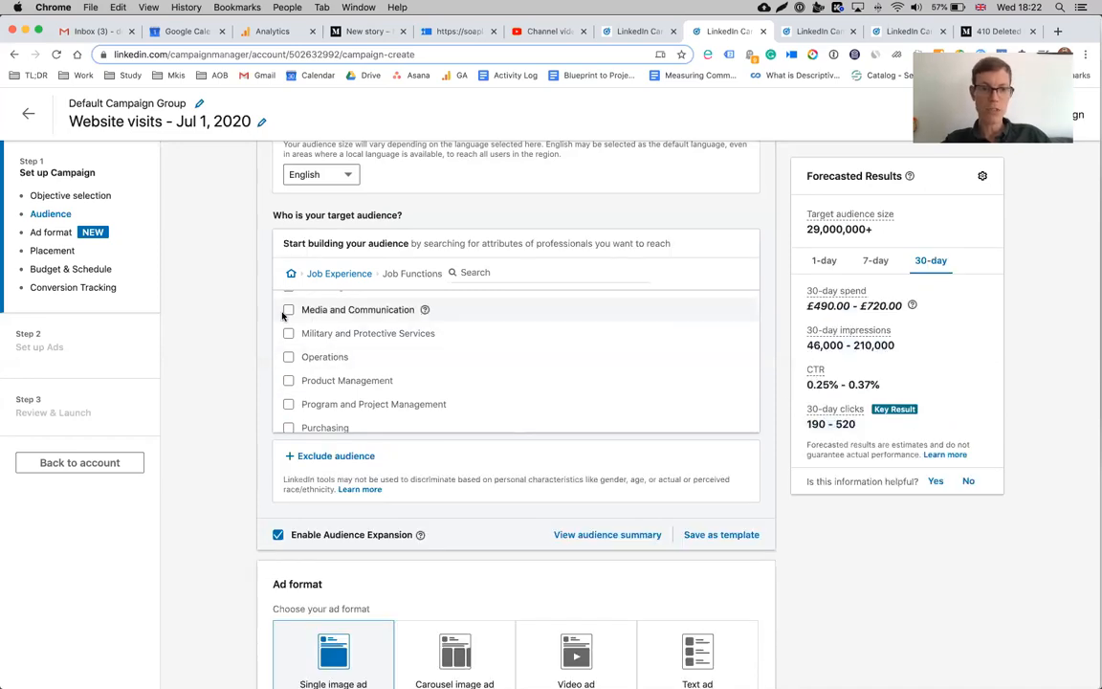
- Review the attribute categories available under Job Experience and under Interests and Traits
left_click(333, 274)
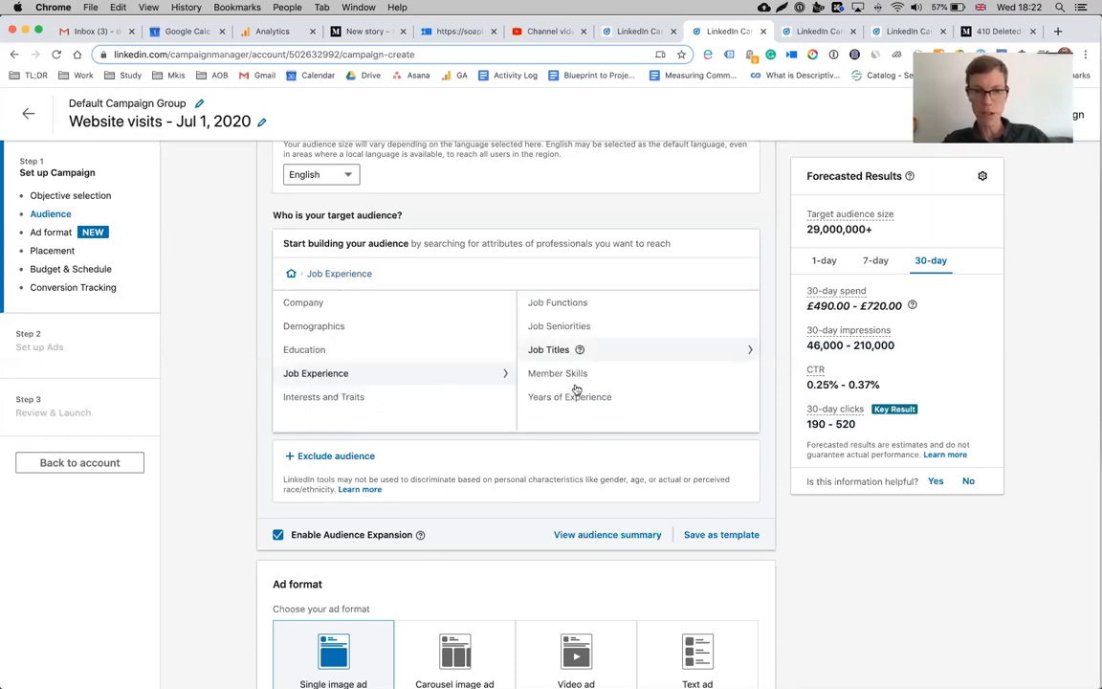
left_click(319, 399)
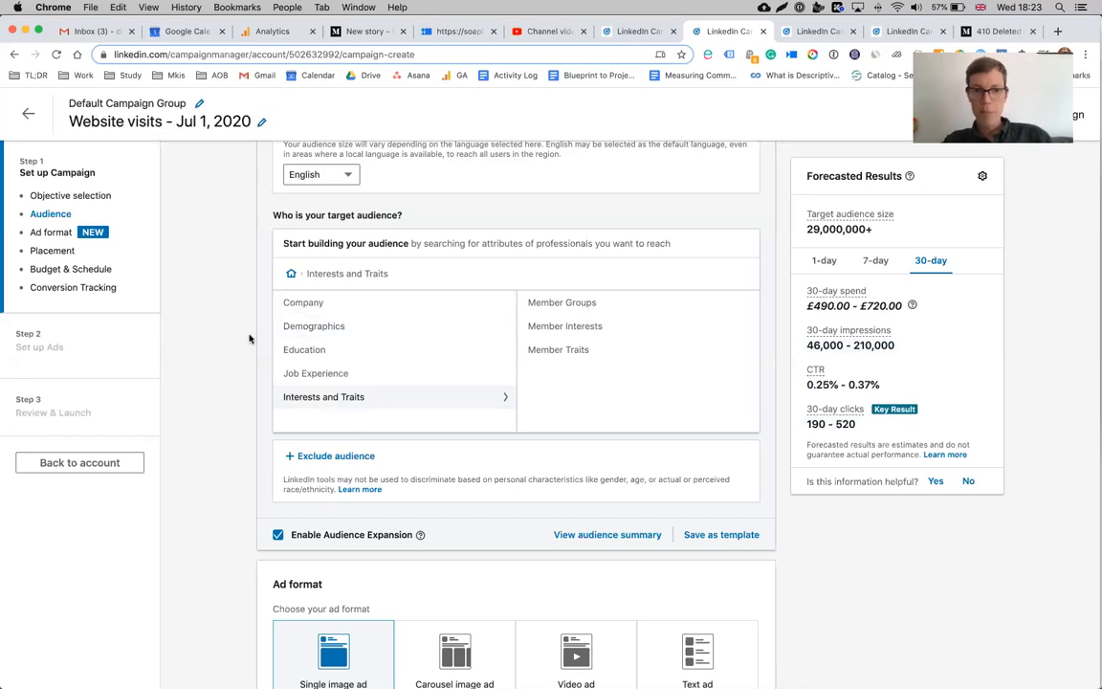
- Search Company Names for "ibm" in the audience exclusions, try excluding IBM based on current jobs, and remove it again
left_click(317, 458)
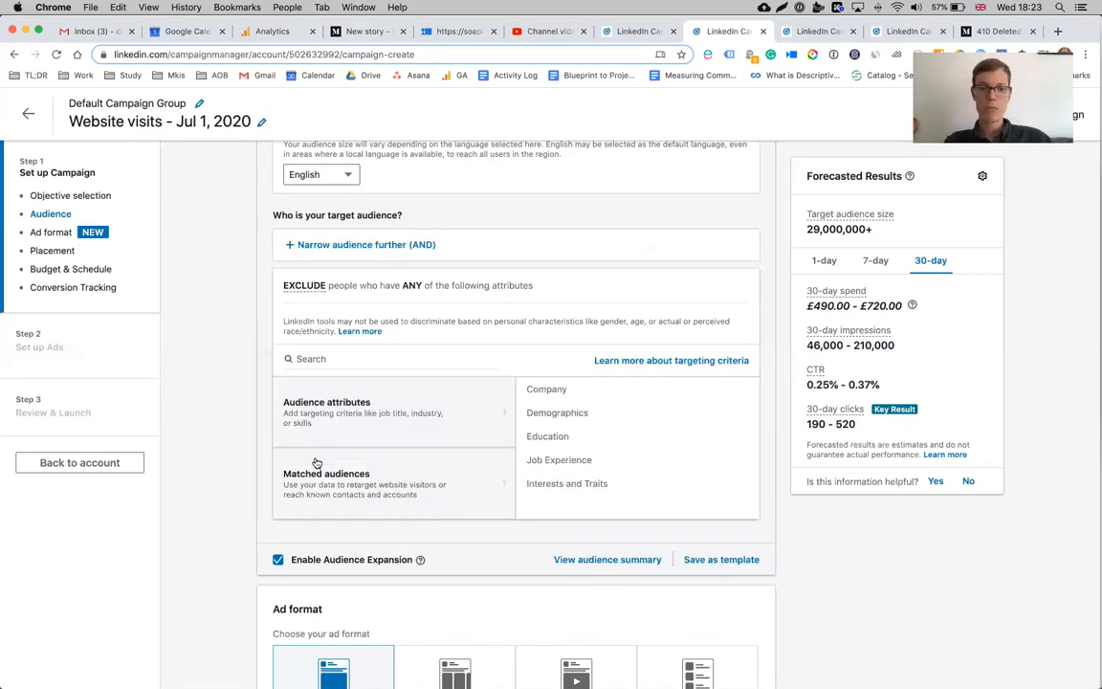
left_click(533, 389)
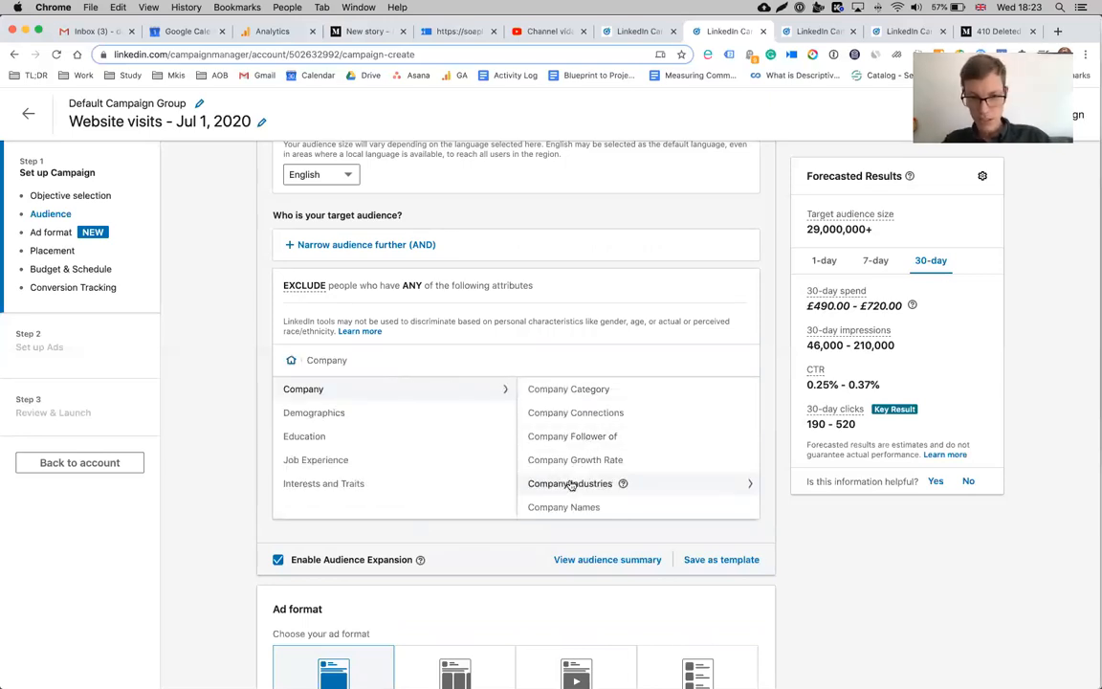
left_click(567, 506)
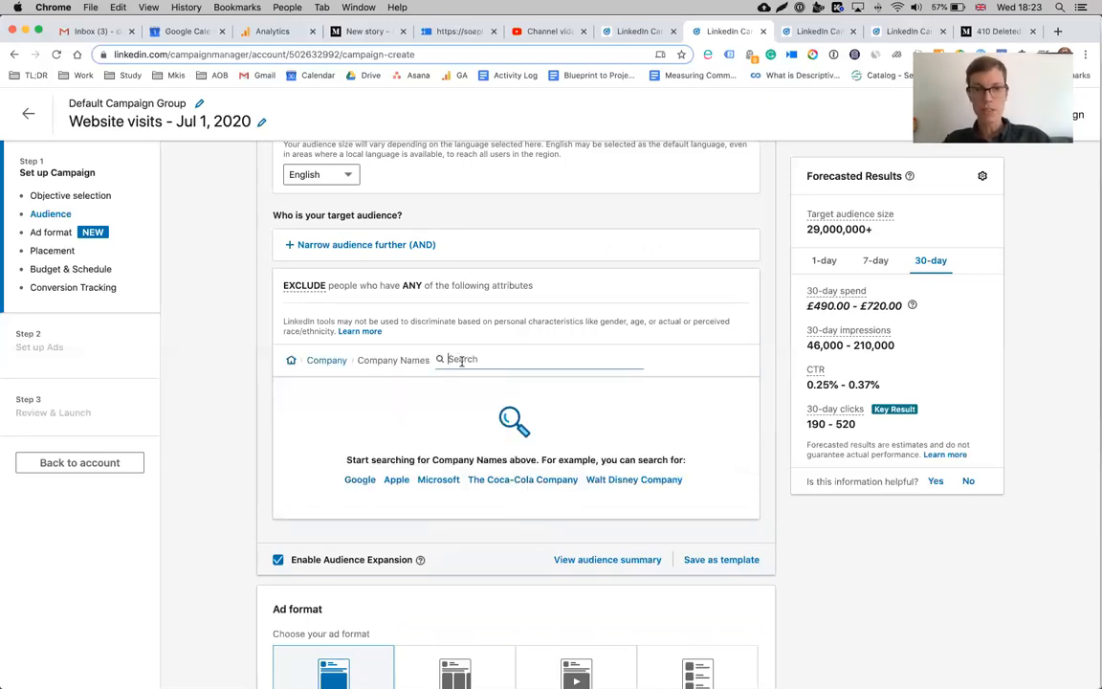
type("ibm")
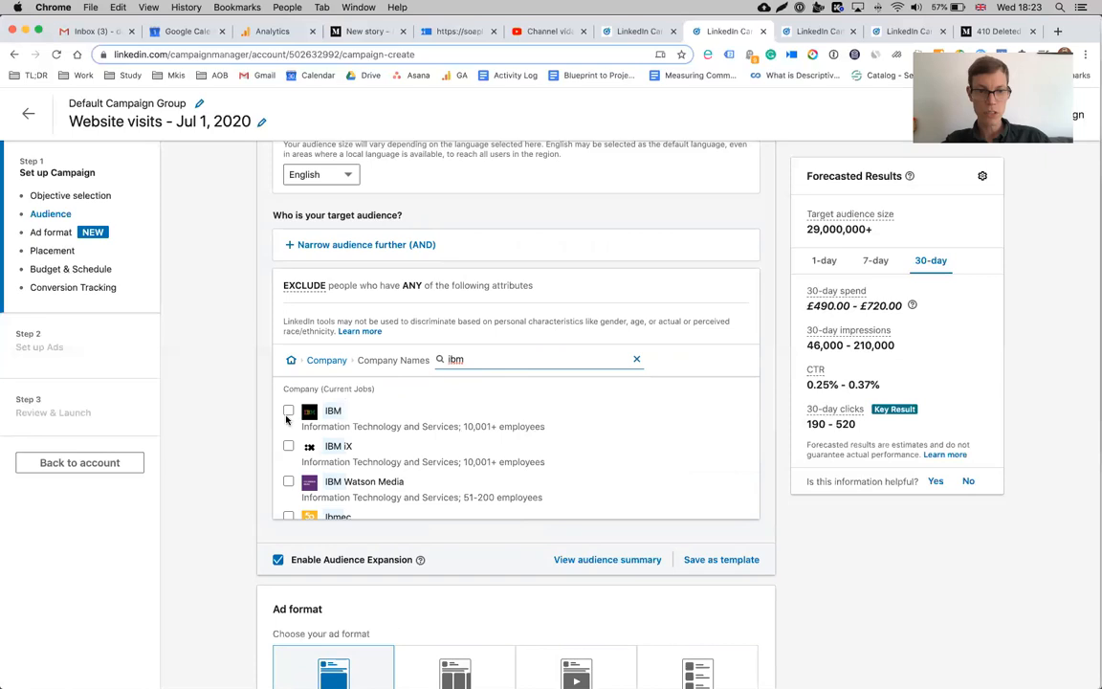
left_click(288, 412)
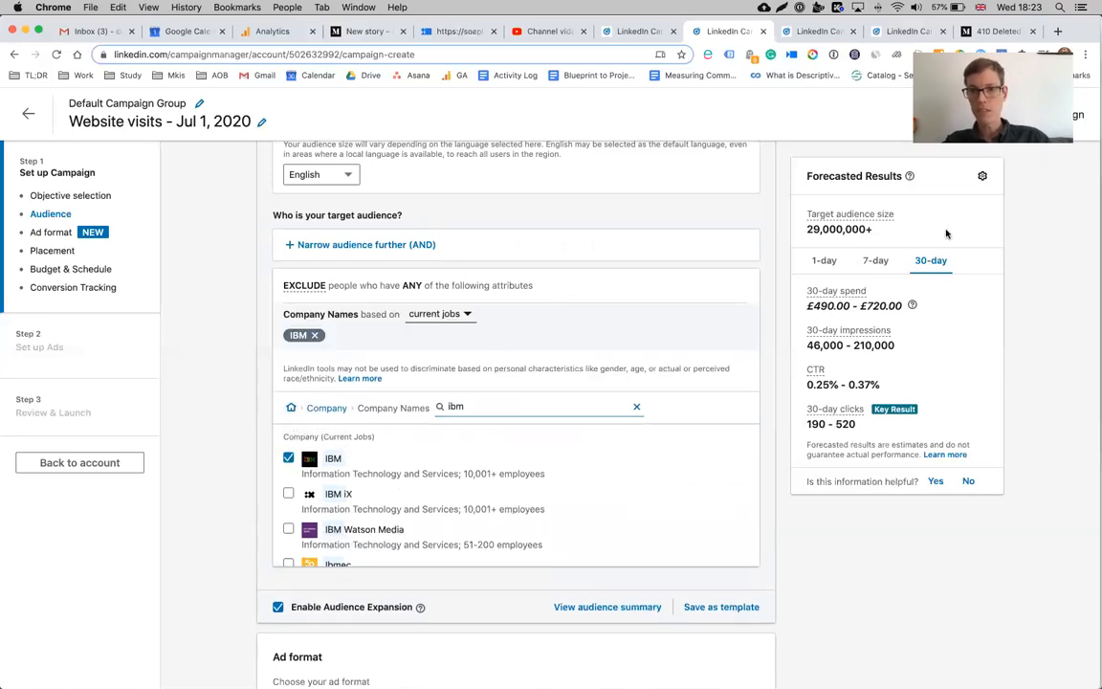
left_click(316, 334)
- Turn off Audience Expansion for the campaign's target audience
scroll(283, 382, "down", 1)
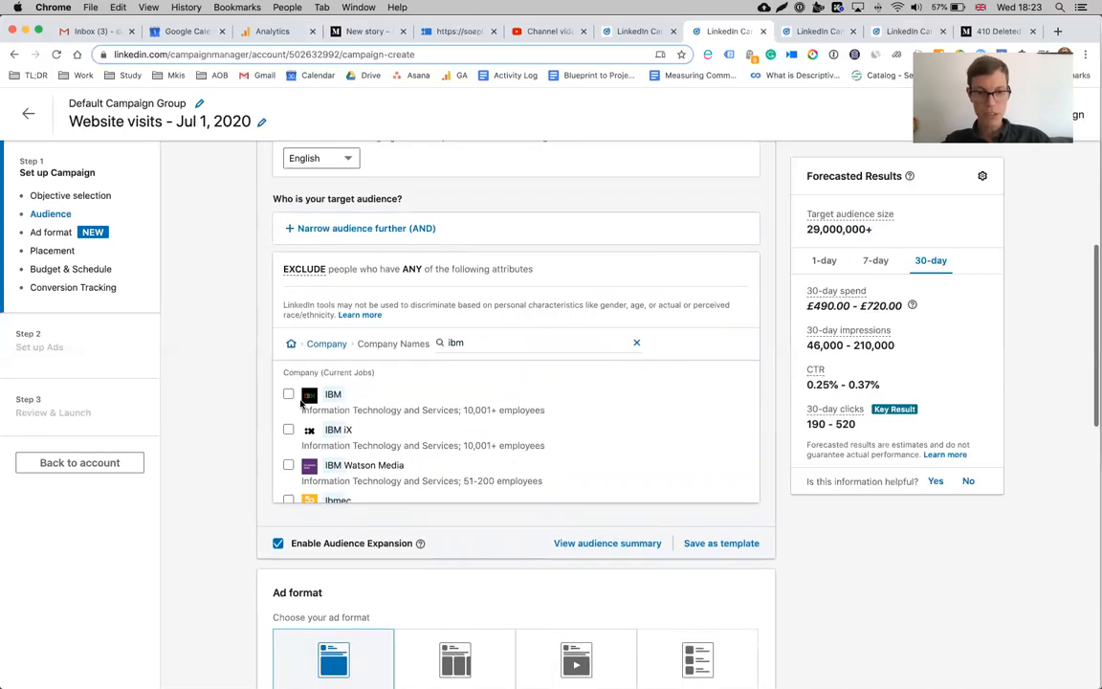
left_click(278, 543)
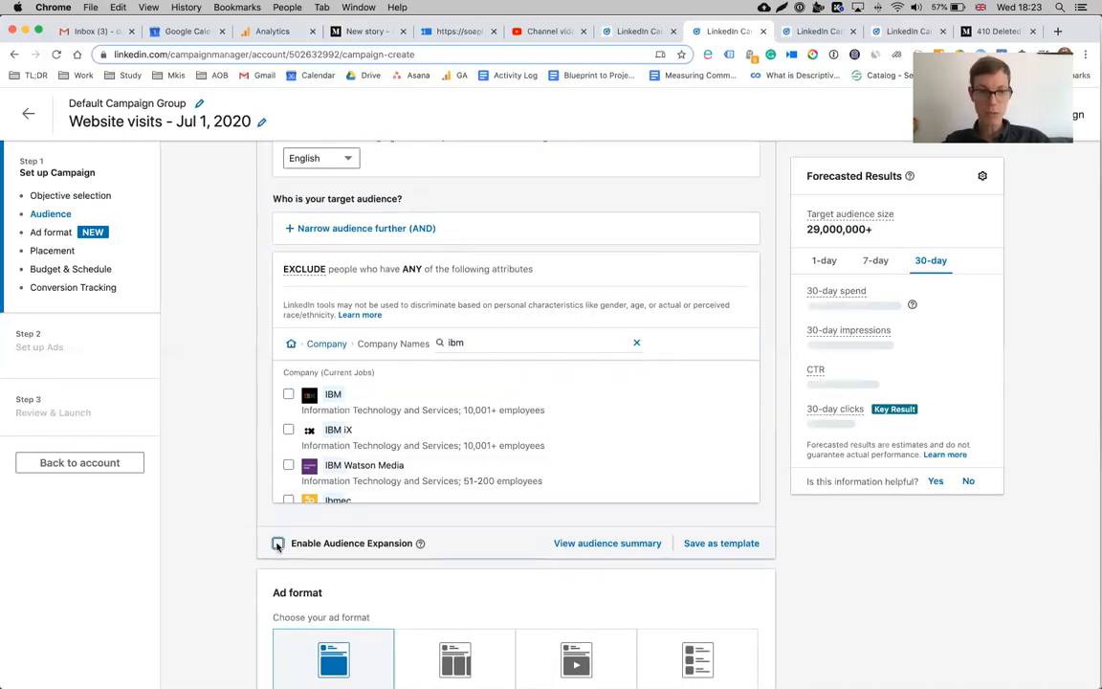